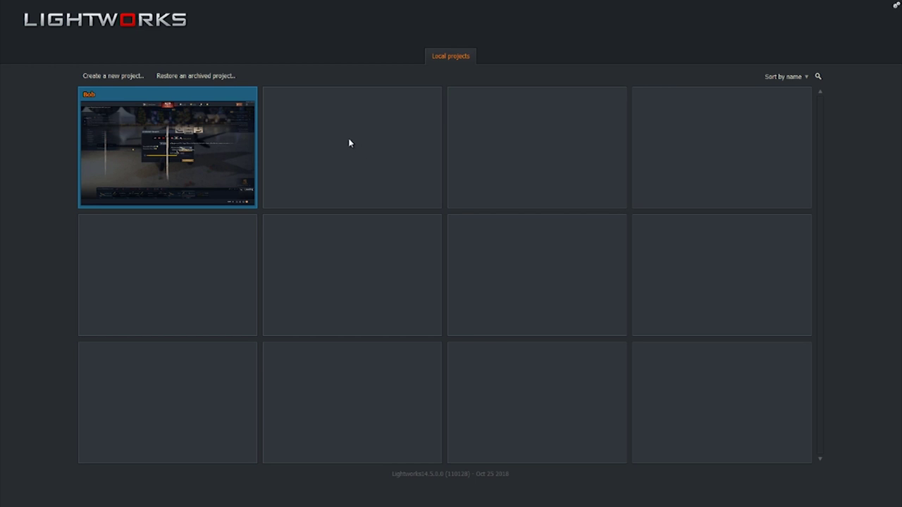
Step: Create and open a new project named 'bobby' with a 60 fps frame rate
click(126, 76)
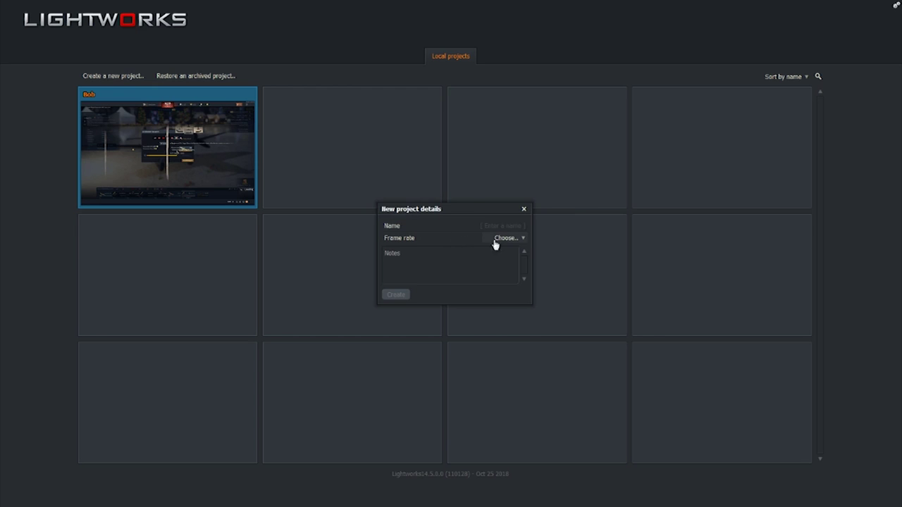
click(502, 240)
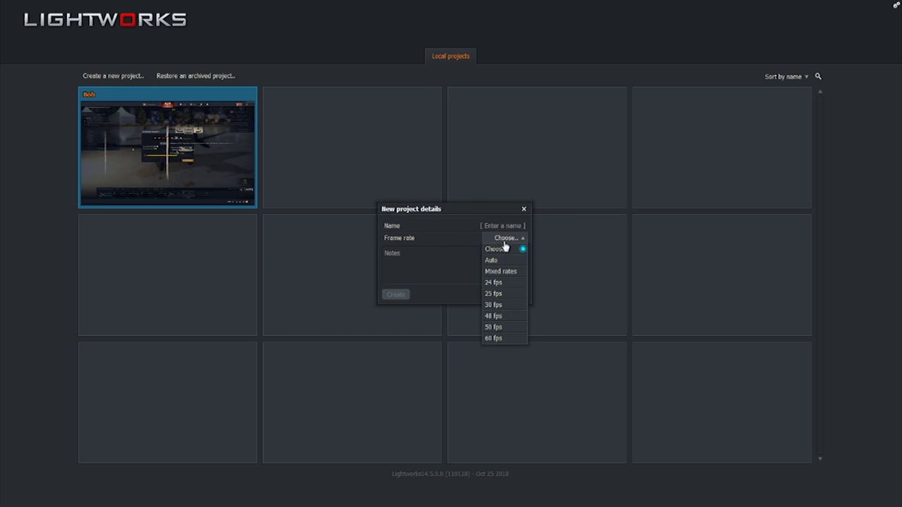
click(501, 340)
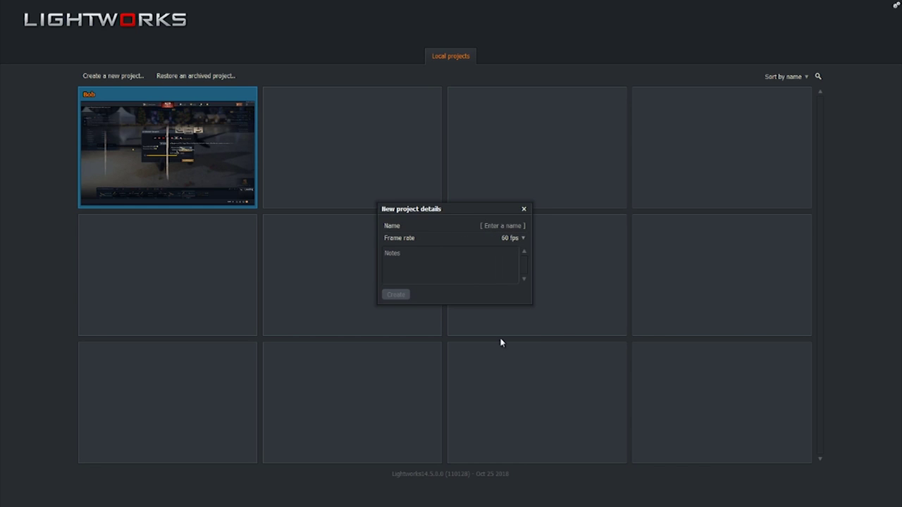
click(502, 227)
text(bobby)
click(394, 296)
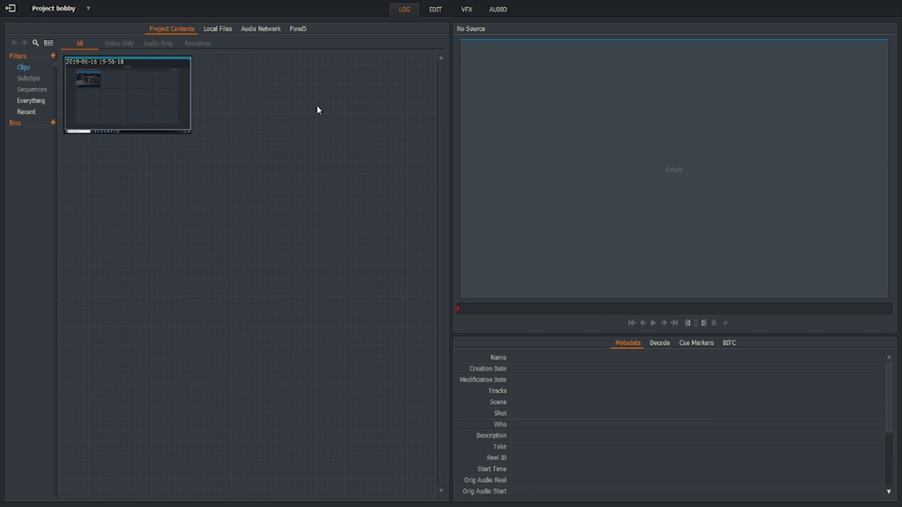
click(435, 9)
drag(125, 75, 47, 394)
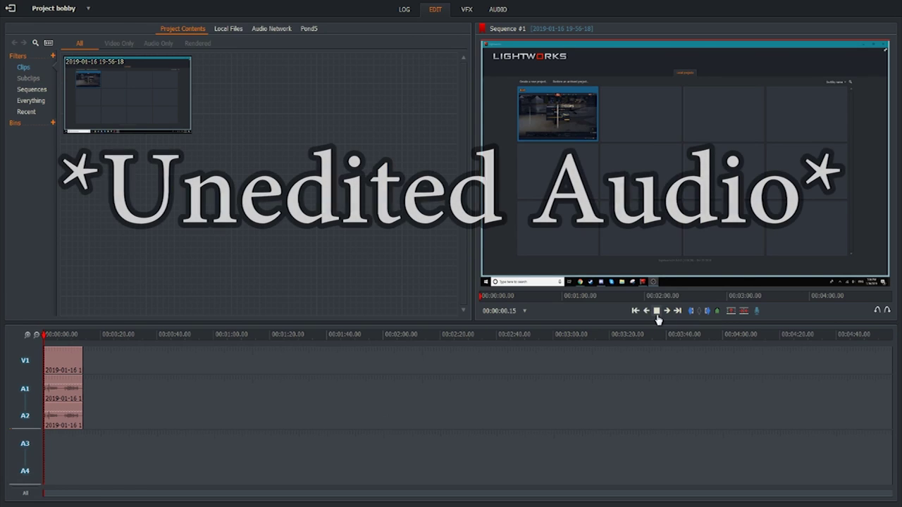
Step: Play Sequence #1 from the start and stop at about 00:00:13.11
click(656, 315)
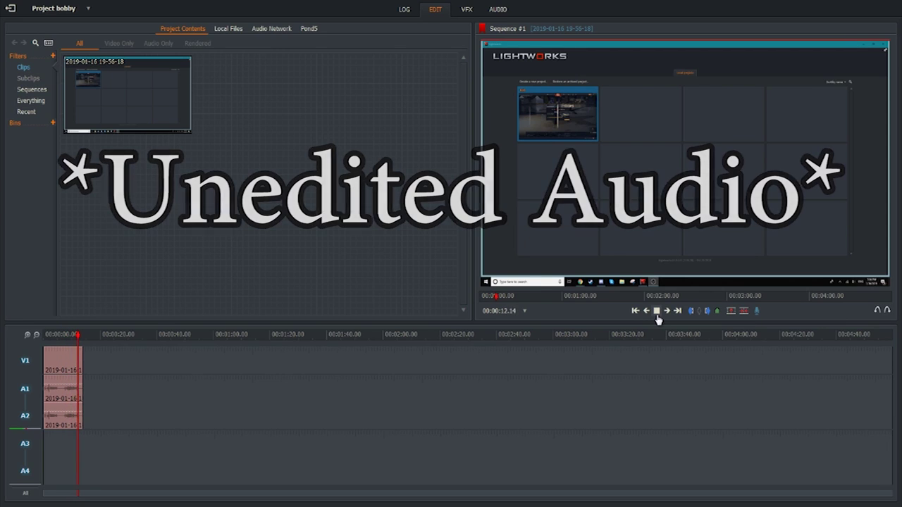
click(656, 312)
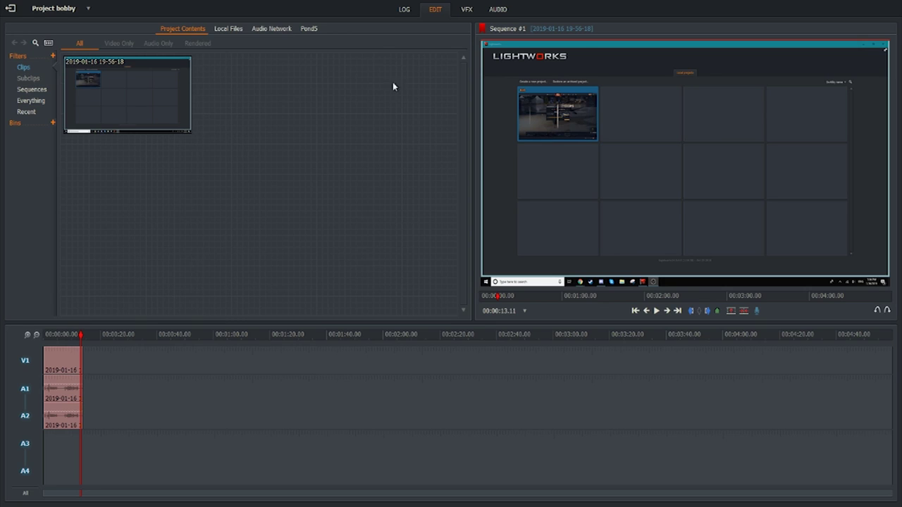
Step: In the Audio workspace, pick the Crossfade effect from the audio effects list
click(496, 10)
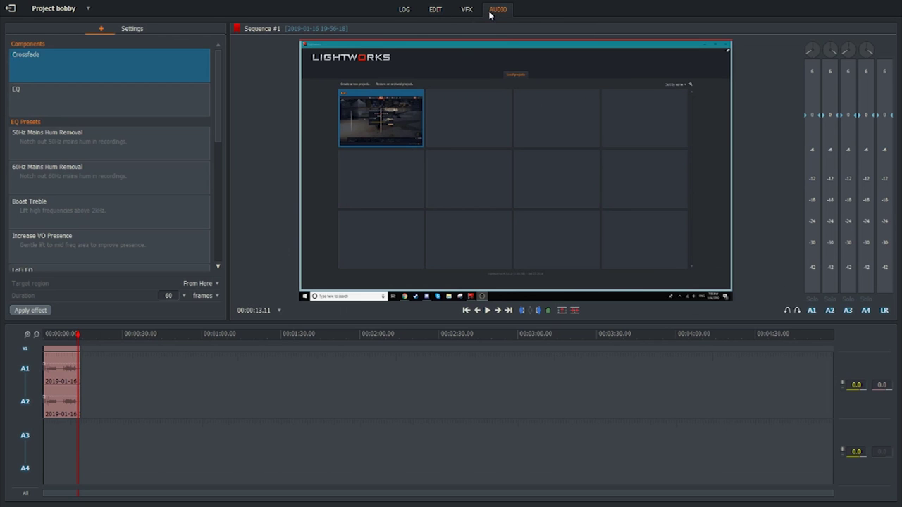
scroll(202, 249, down, 5)
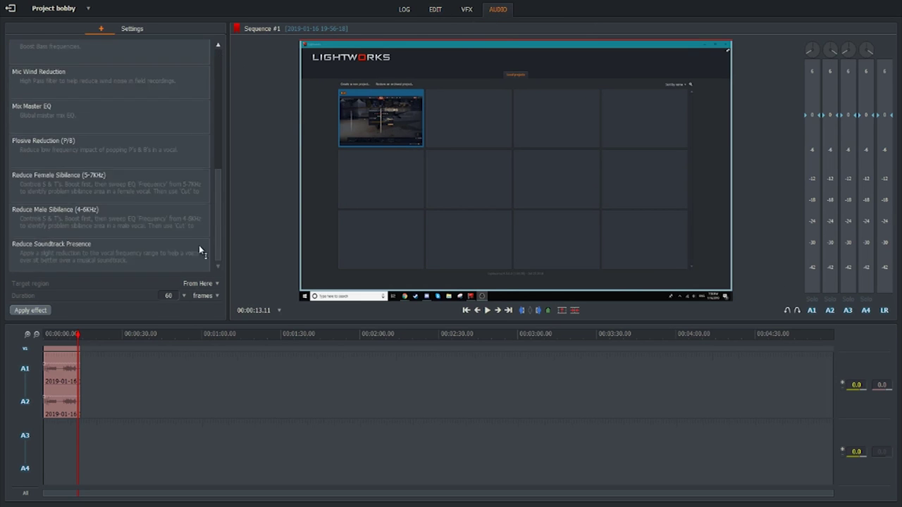
scroll(201, 212, up, 5)
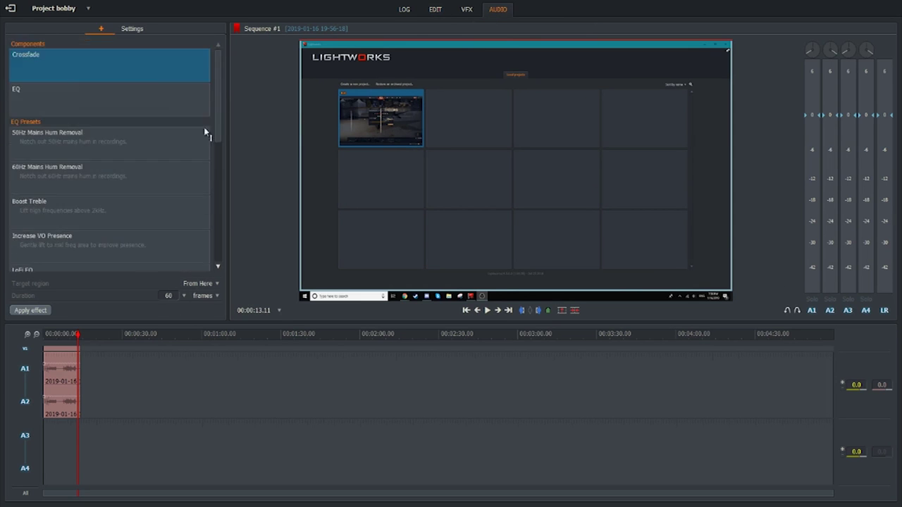
click(207, 68)
Step: Zoom the timeline in three times so the A1/A2 clips fill about ten seconds
click(27, 335)
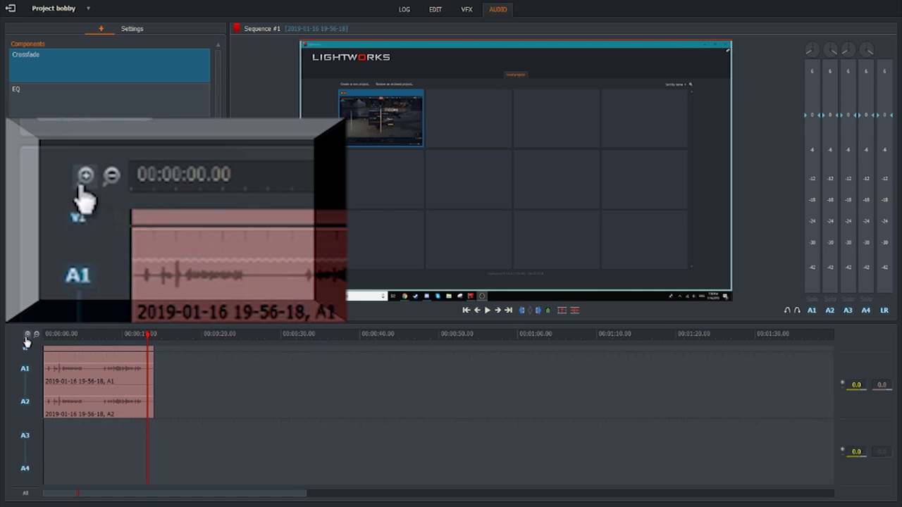
click(27, 334)
click(27, 335)
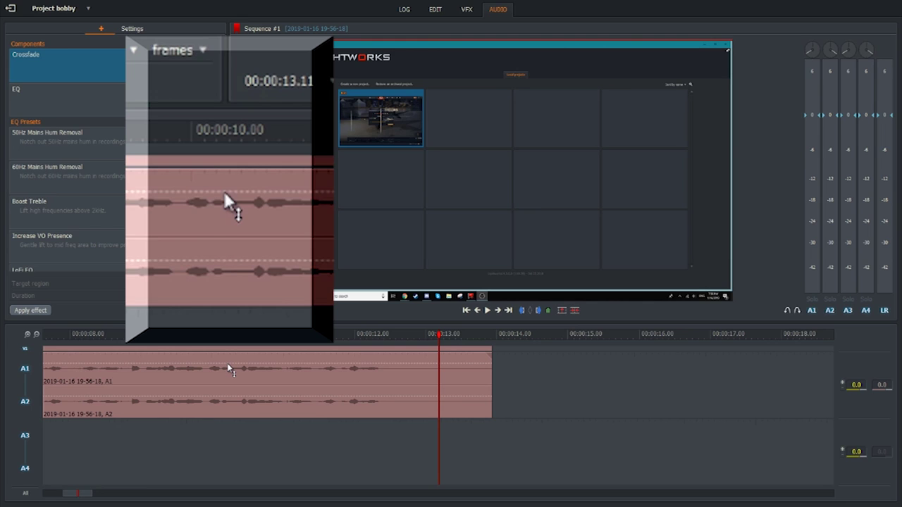
Step: Raise the A1 clip volume to +8.6 and play the opening seconds twice to check it
drag(228, 365, 232, 354)
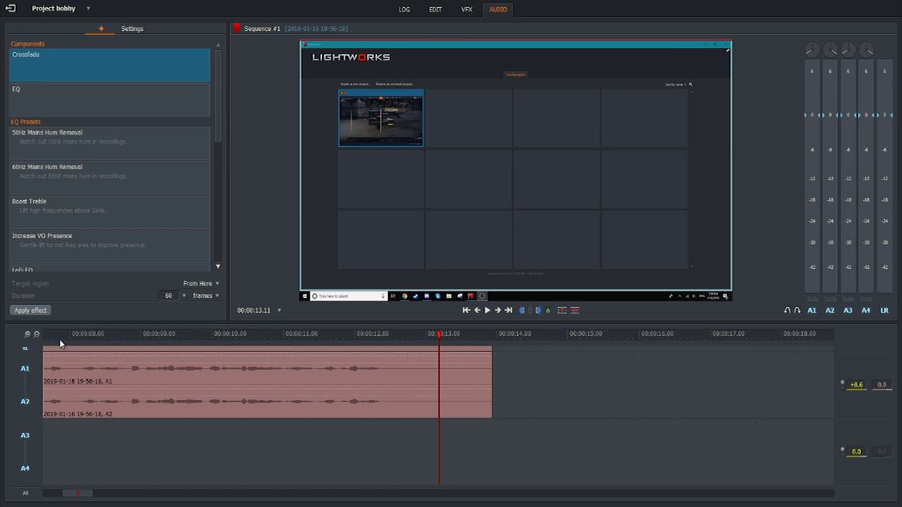
drag(60, 343, 9, 344)
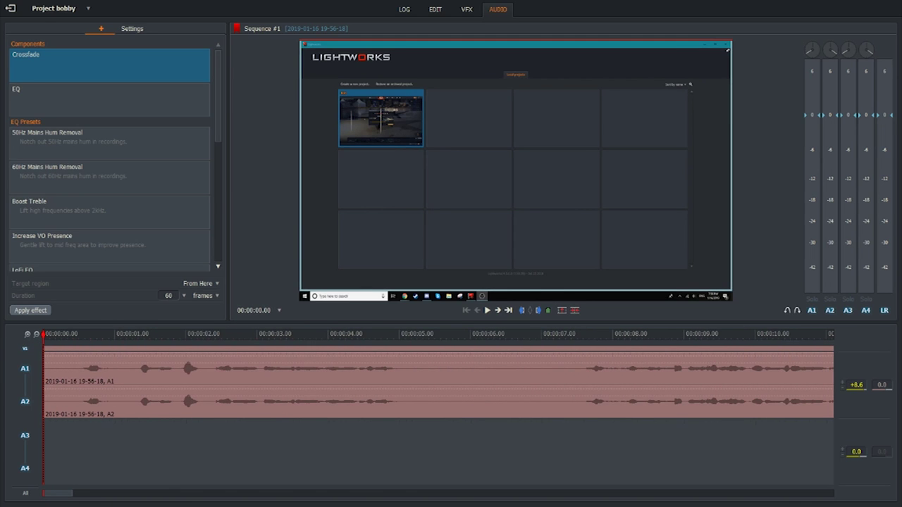
click(485, 313)
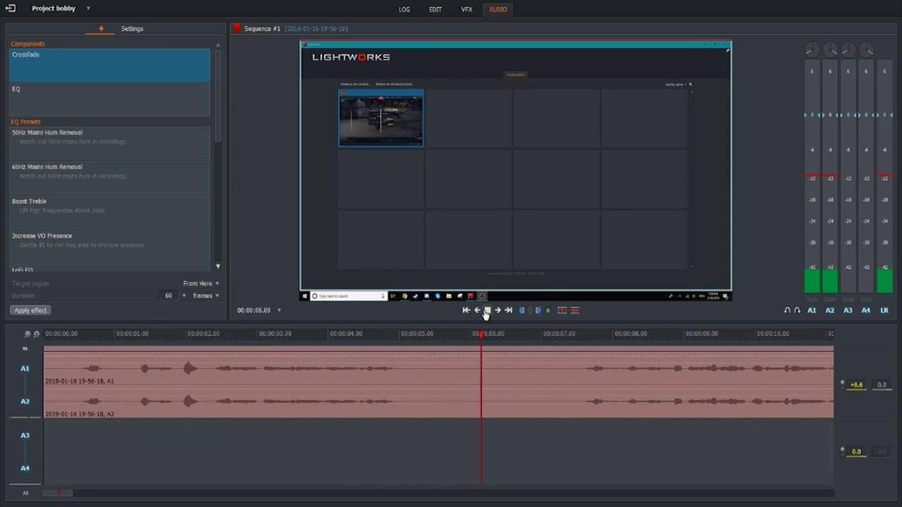
click(487, 311)
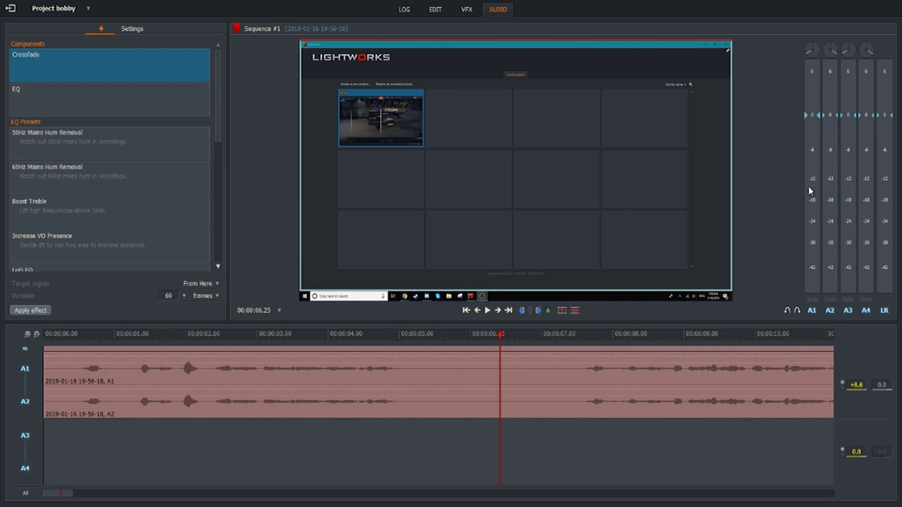
drag(379, 361, 141, 350)
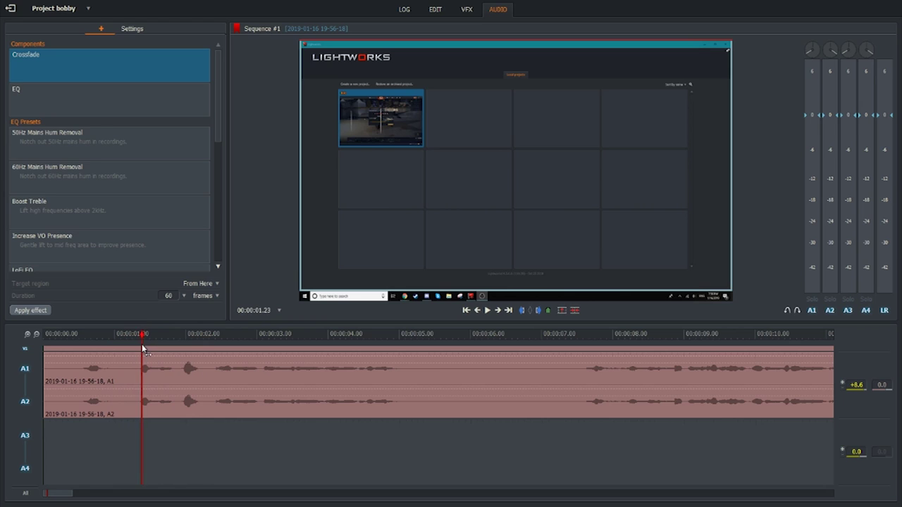
click(487, 311)
Step: Cut A1 and A2 at 00:00:04.58 and 00:00:07.38, then select the silent middle piece
drag(428, 340, 396, 350)
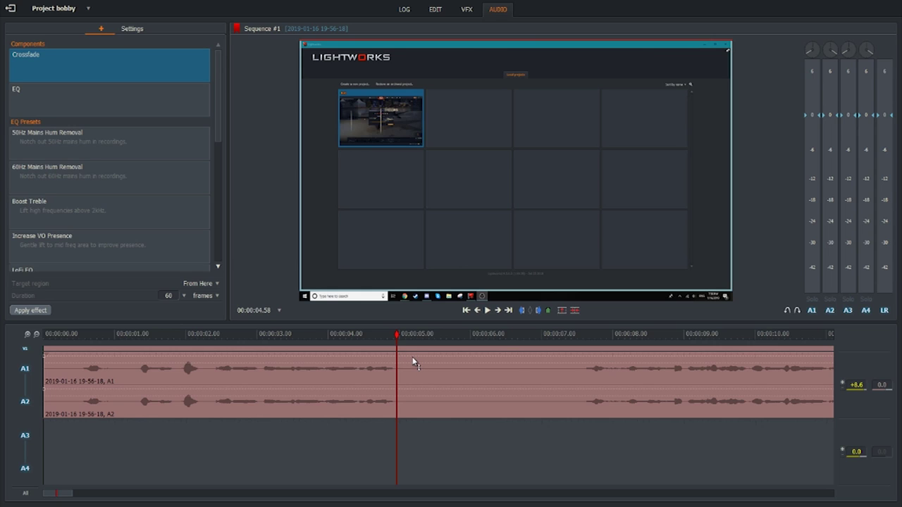
key(c)
click(435, 345)
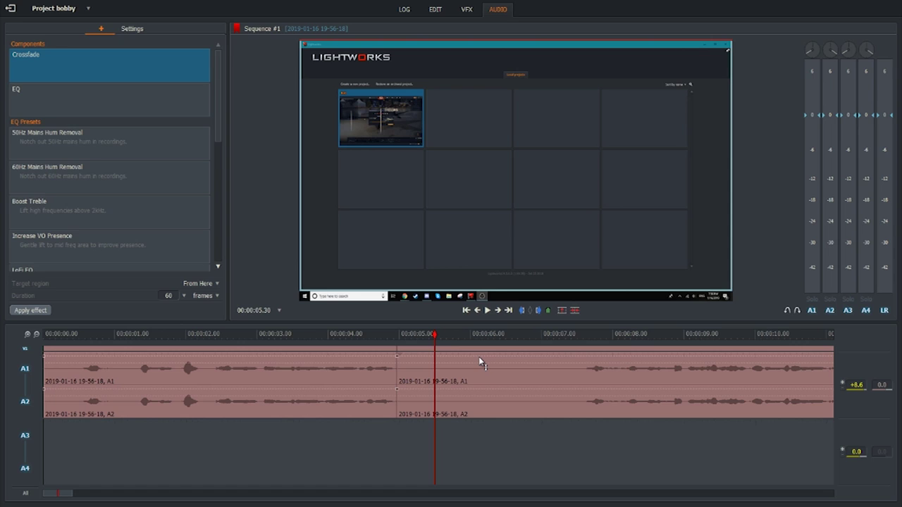
click(587, 337)
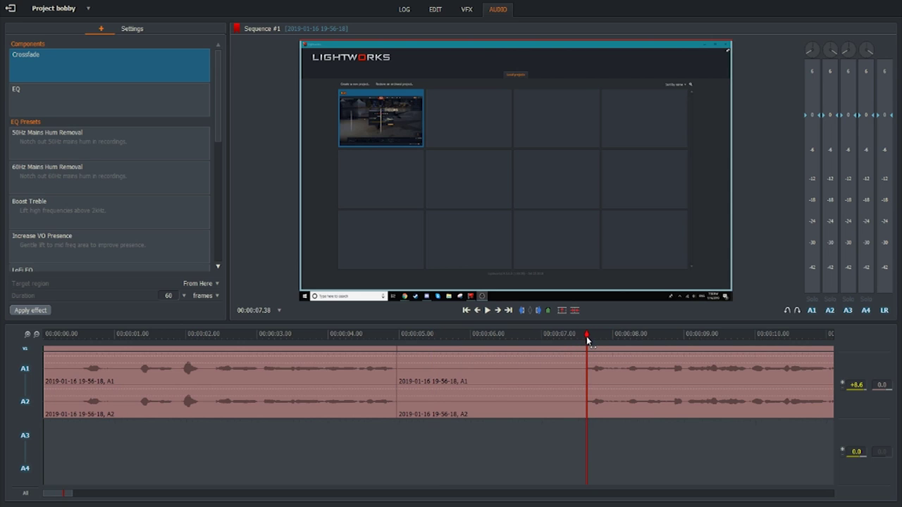
key(c)
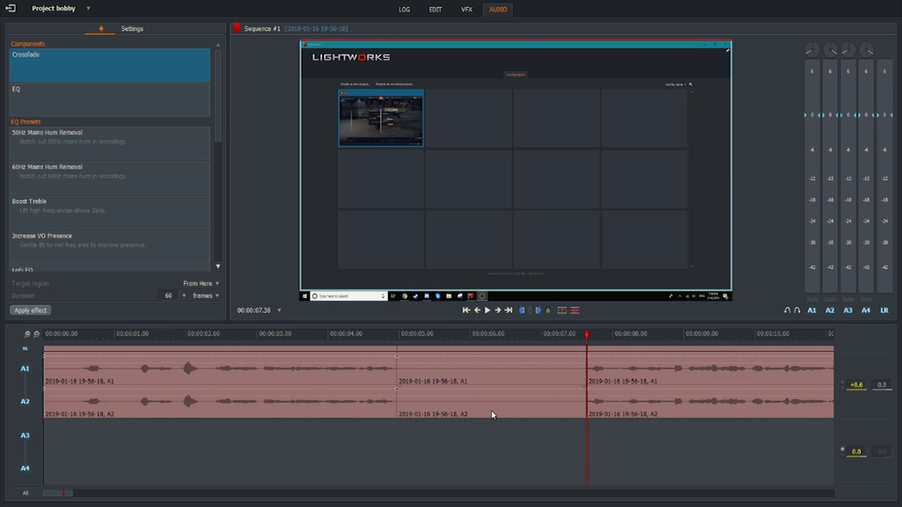
drag(492, 415, 417, 431)
Step: Remove the silent A1/A2 segment and close the gap so speech resumes at 00:00:04.58
right_click(471, 378)
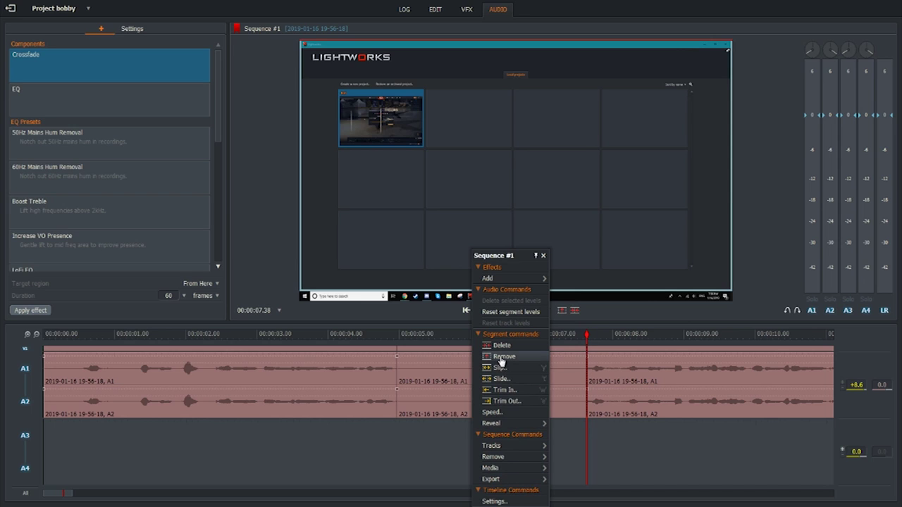
click(501, 357)
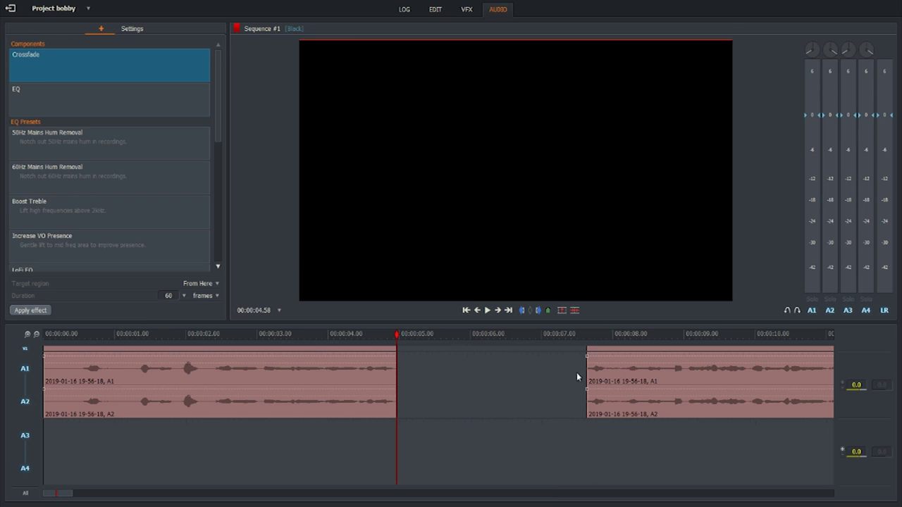
drag(616, 417, 468, 438)
right_click(471, 399)
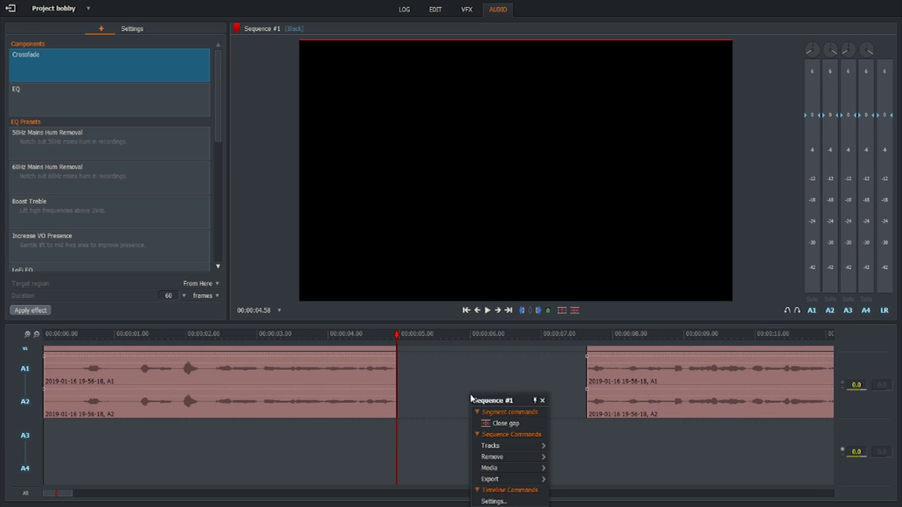
click(502, 424)
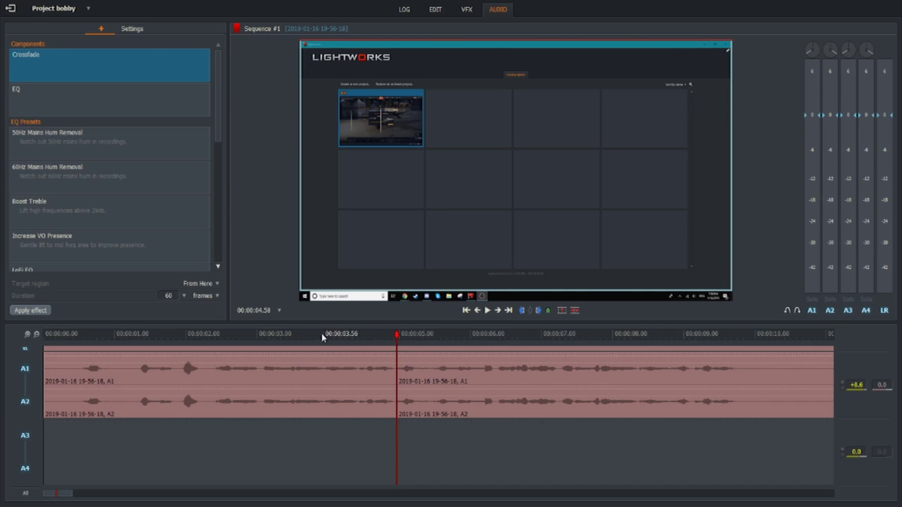
click(202, 337)
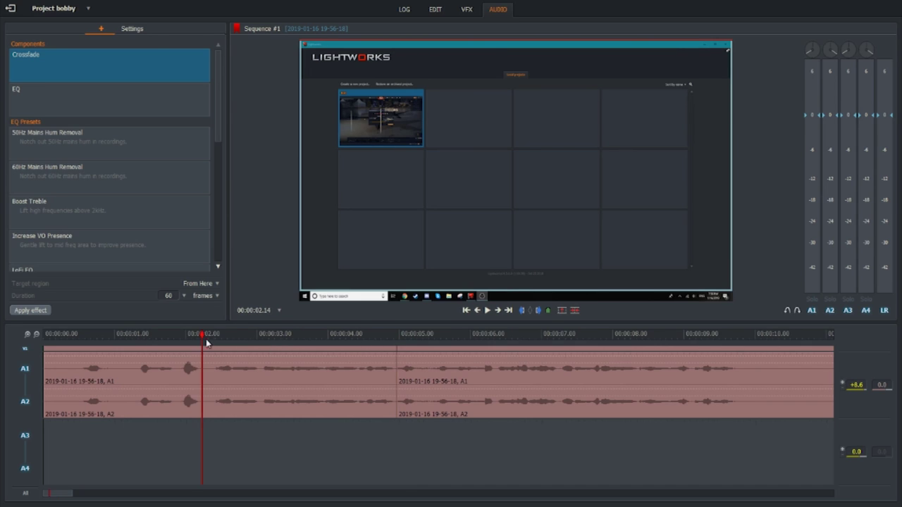
click(487, 310)
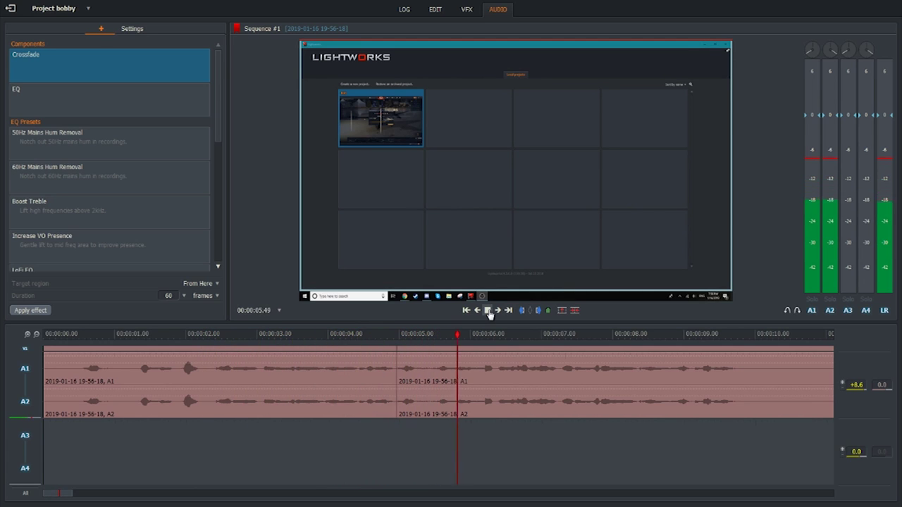
click(487, 310)
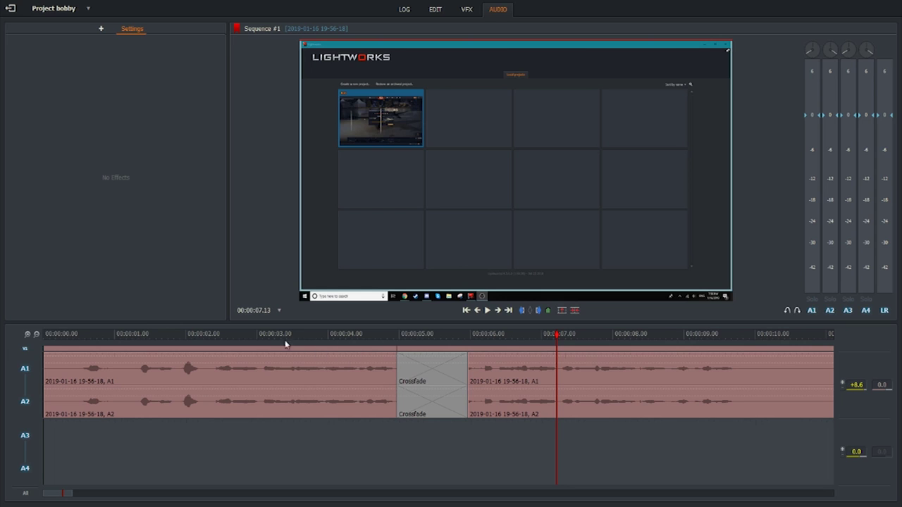
Step: Play the crossfaded cut back from about 2 seconds in, then stop
click(200, 336)
click(488, 310)
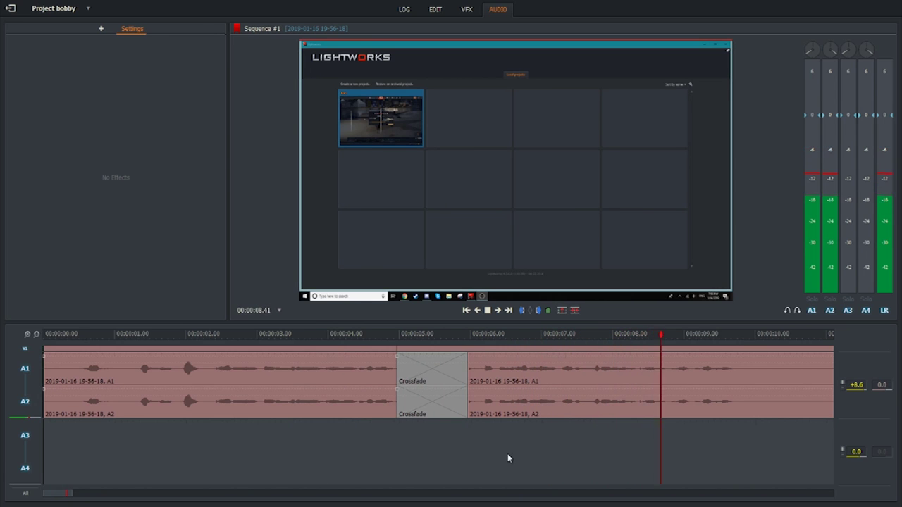
key(space)
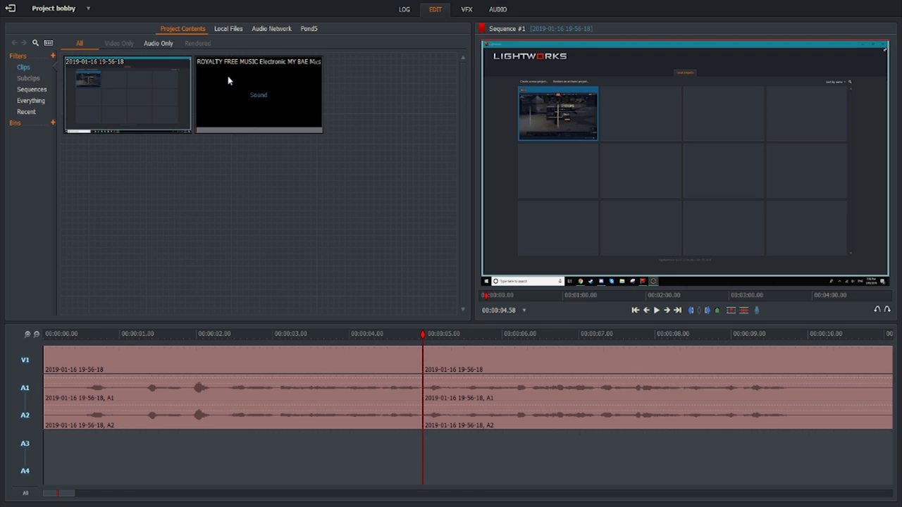
Step: Place the ROYALTY FREE MUSIC Electronic MY BAE clip on A3 and A4 from the sequence start
drag(228, 81, 46, 464)
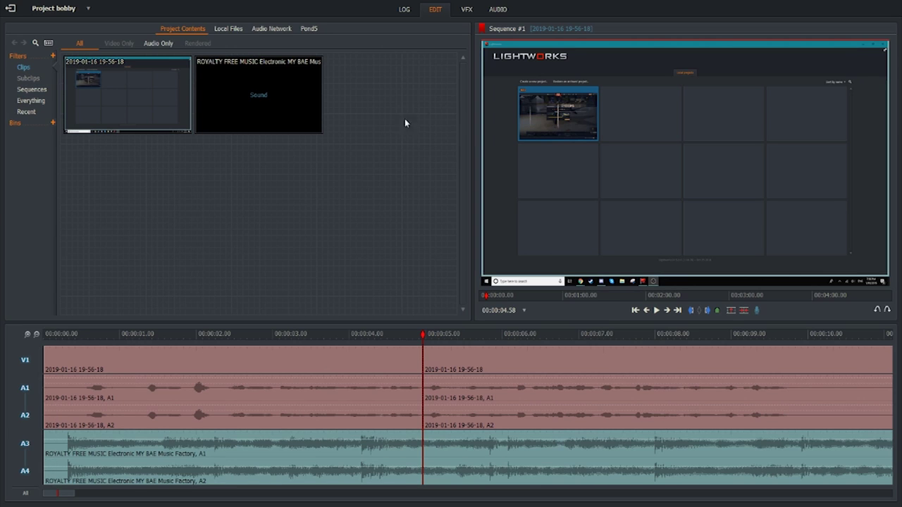
click(497, 9)
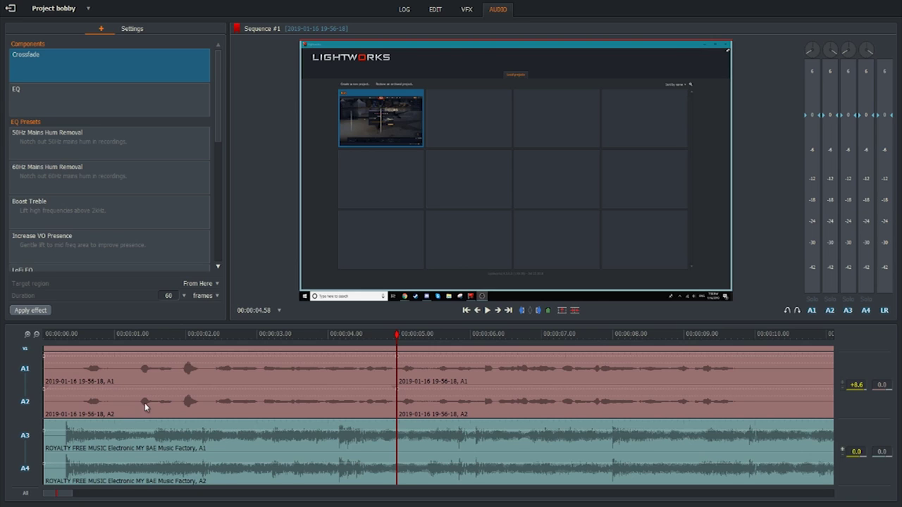
click(176, 334)
click(487, 310)
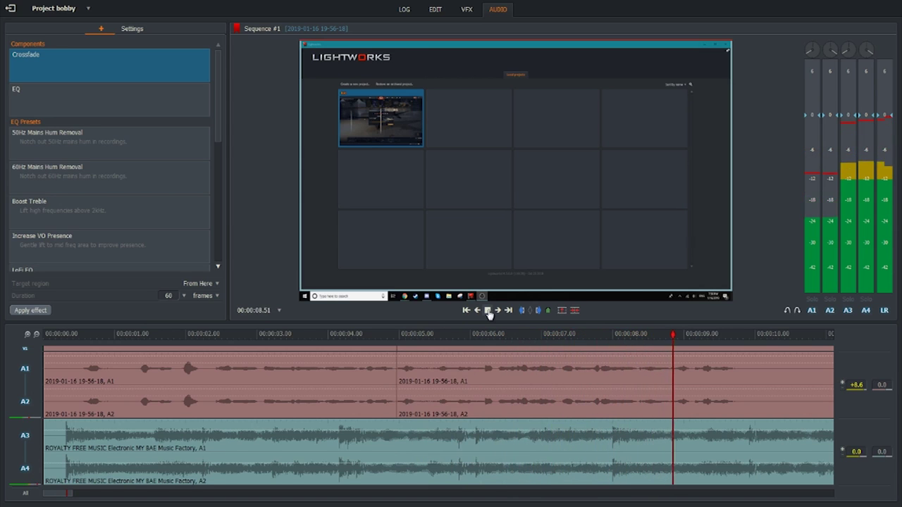
click(488, 311)
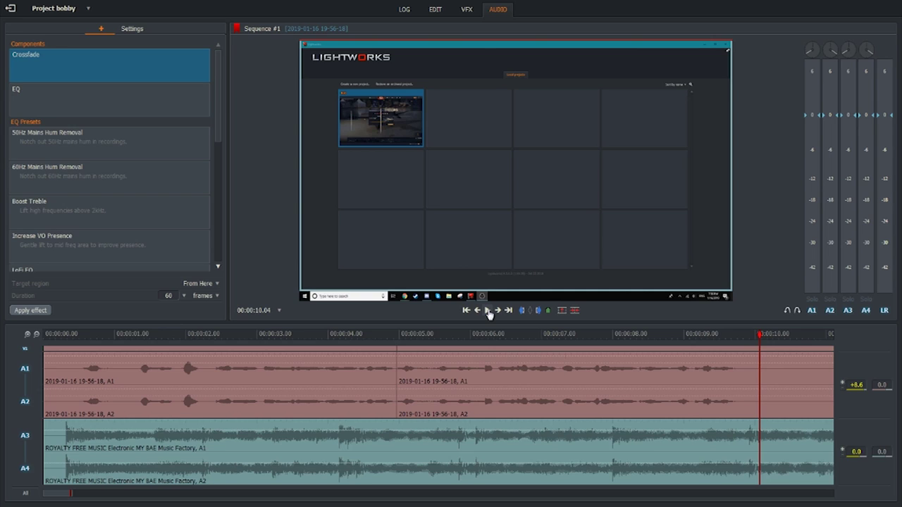
Step: Return the playhead to about 1 second and pull the A3/A4 music level down to -9.1 dB
click(126, 408)
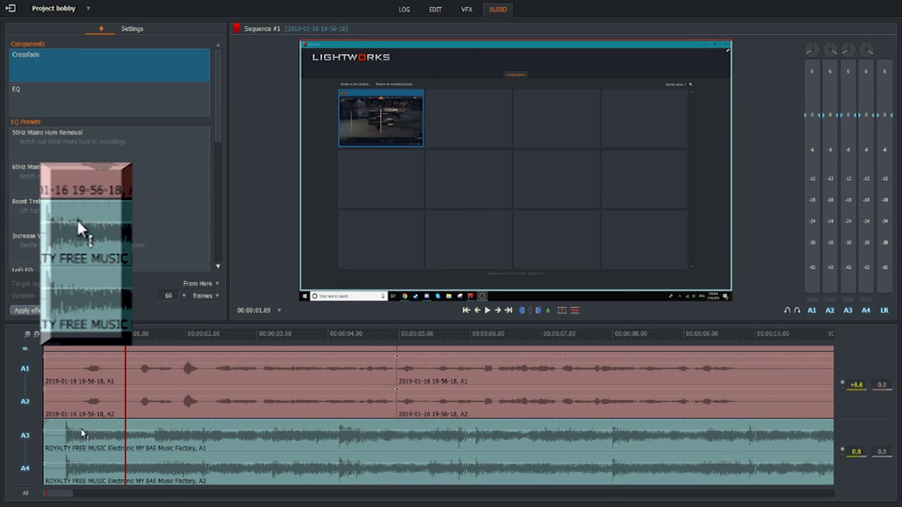
drag(82, 435, 83, 443)
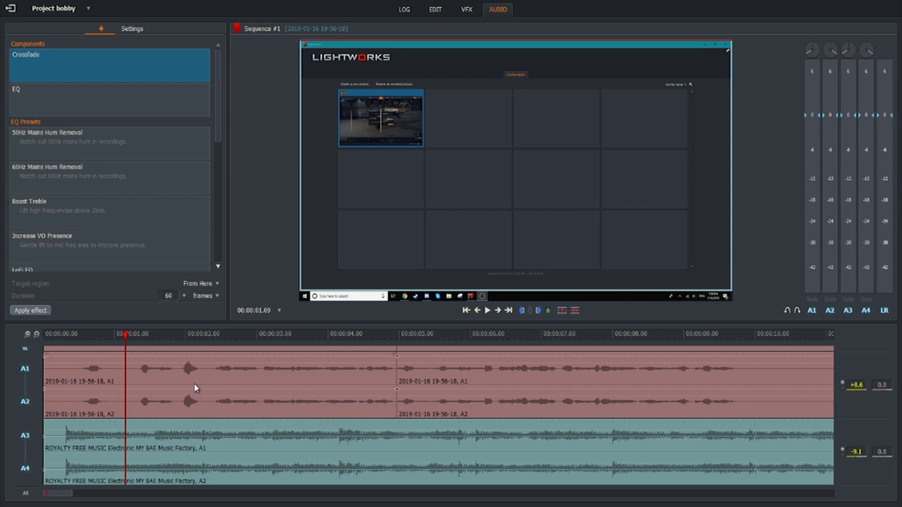
Step: Play the sequence to check the music against the +8.6 speech
click(487, 311)
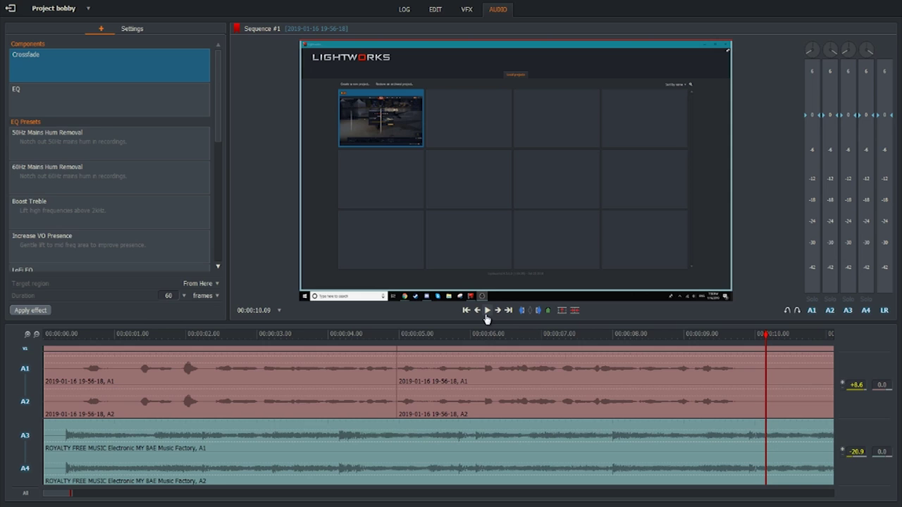
Step: From the EDIT page, open YouTube export for Sequence #1 at 60 fps, 720p
click(441, 14)
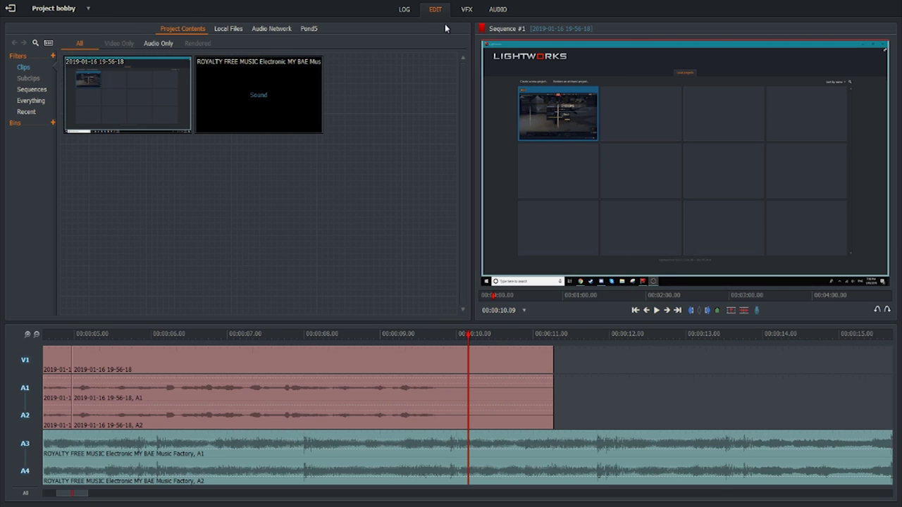
right_click(627, 379)
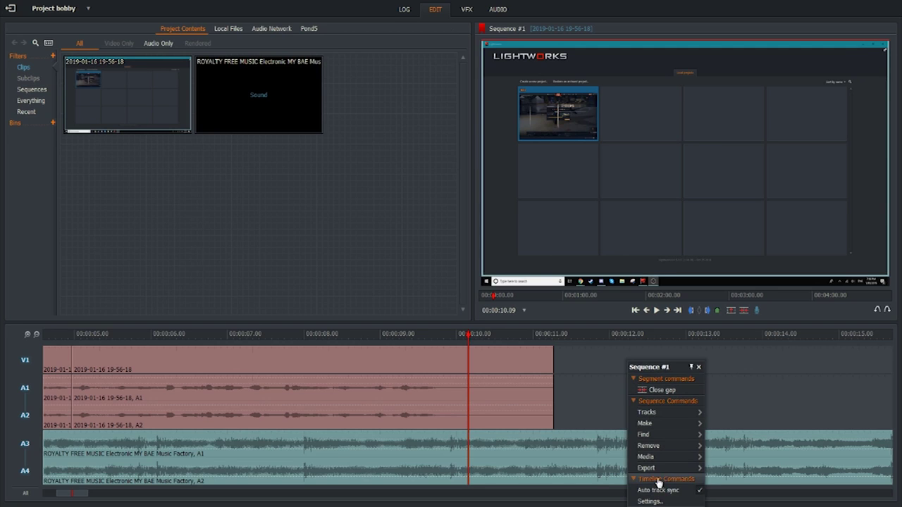
mouse_move(677, 468)
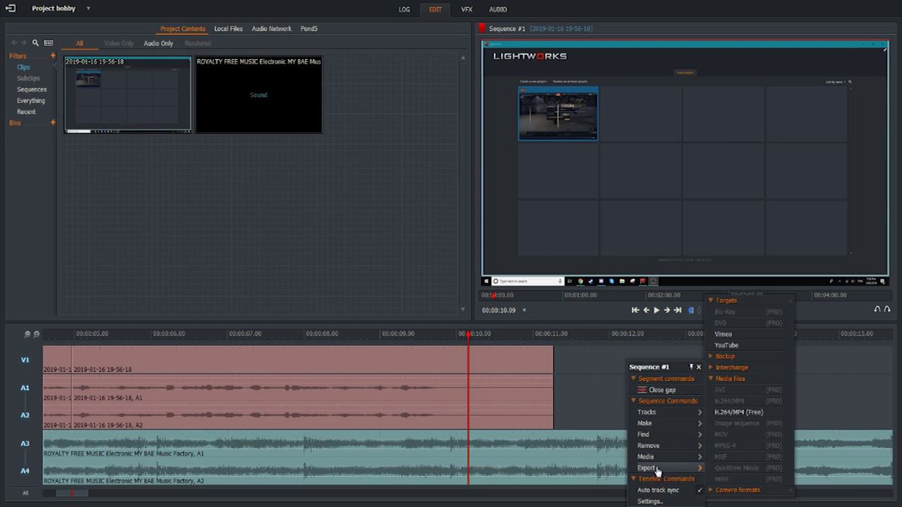
click(727, 345)
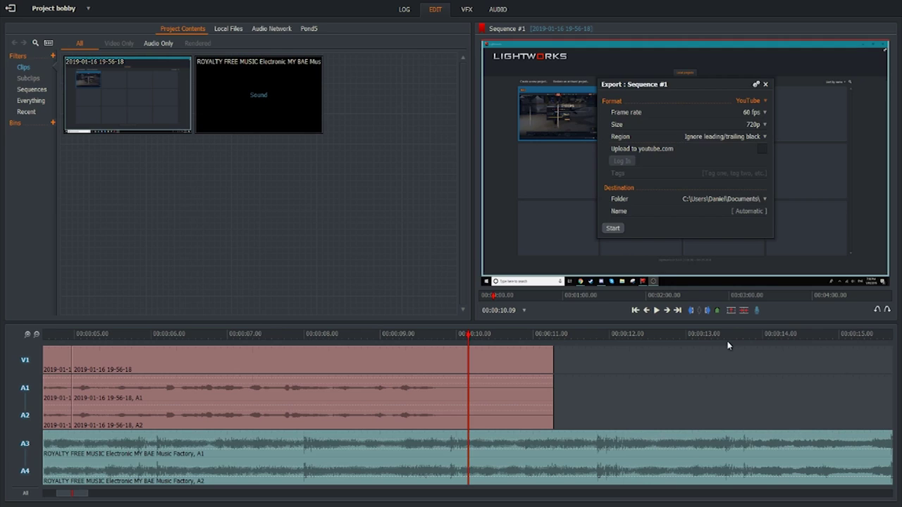